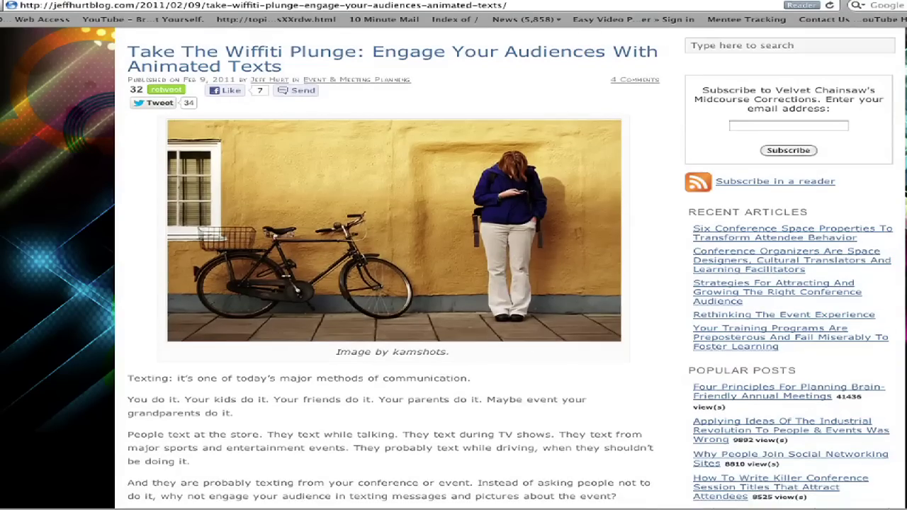
- Scroll the Wiffiti blog post past the bicycle photo to the Times Square example and 'What Is Wiffiti?'
scroll(397, 269, "up", 1)
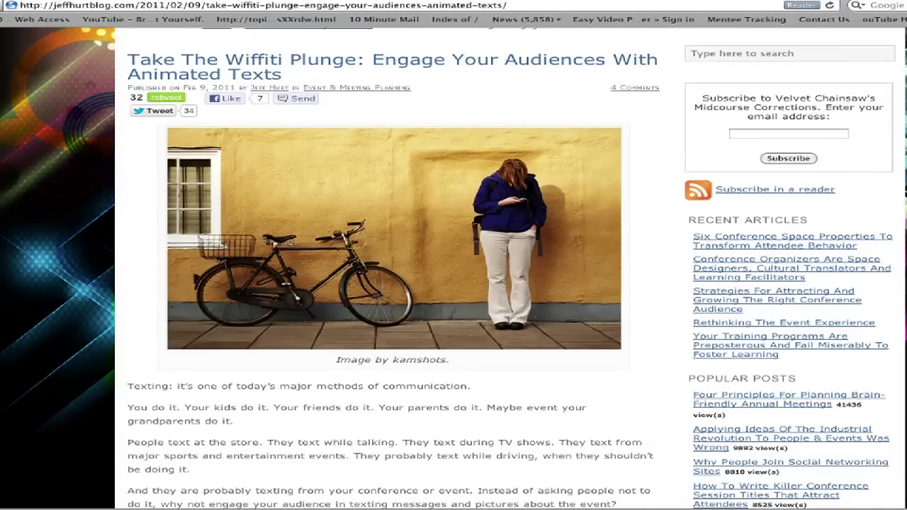
scroll(397, 269, "down", 5)
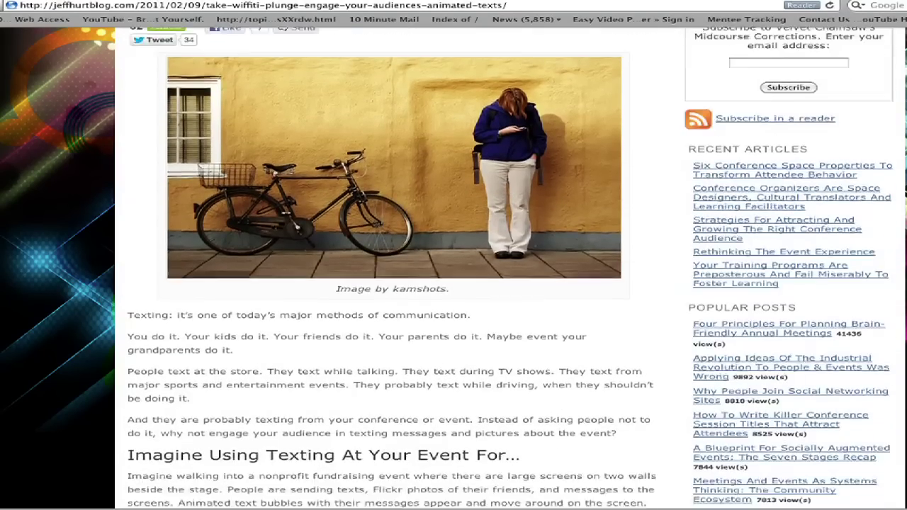
scroll(397, 270, "down", 18)
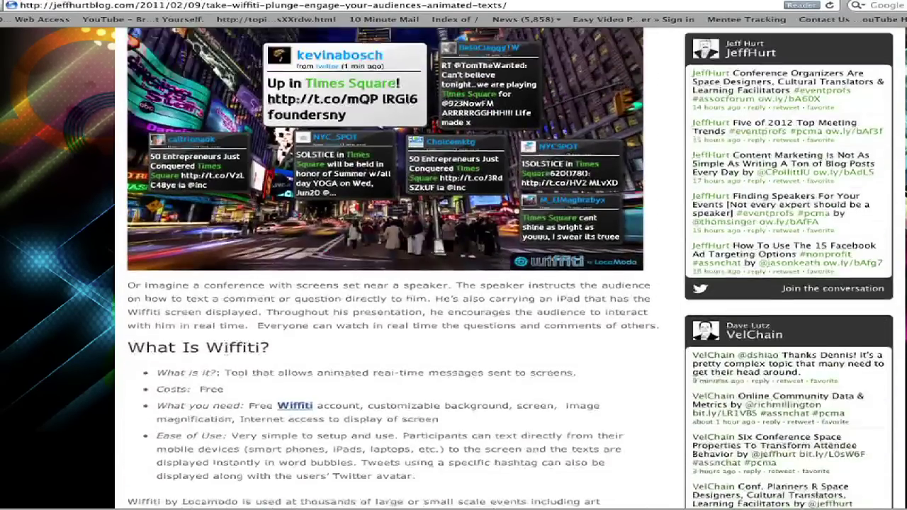
scroll(397, 269, "down", 4)
scroll(397, 269, "up", 10)
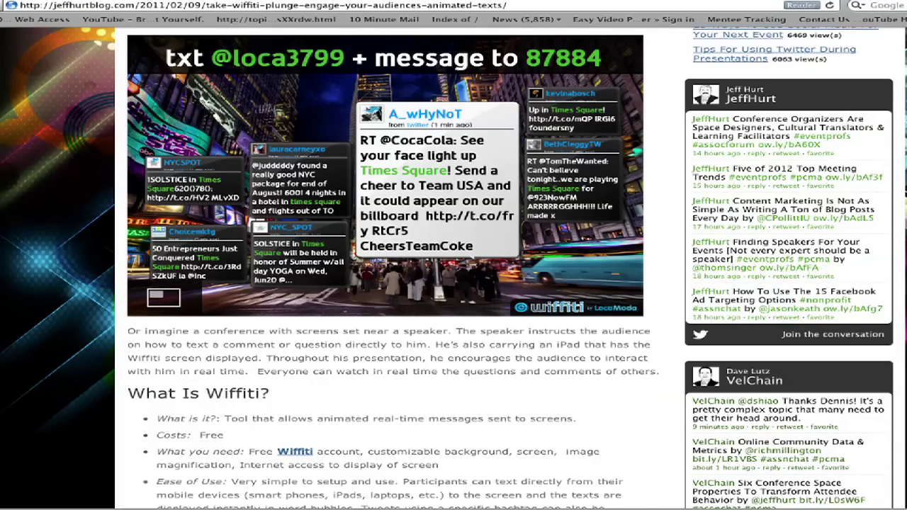
- Scroll to the blog's set-up steps and bring the LocaModa Create New Board window in front
scroll(454, 269, "down", 6)
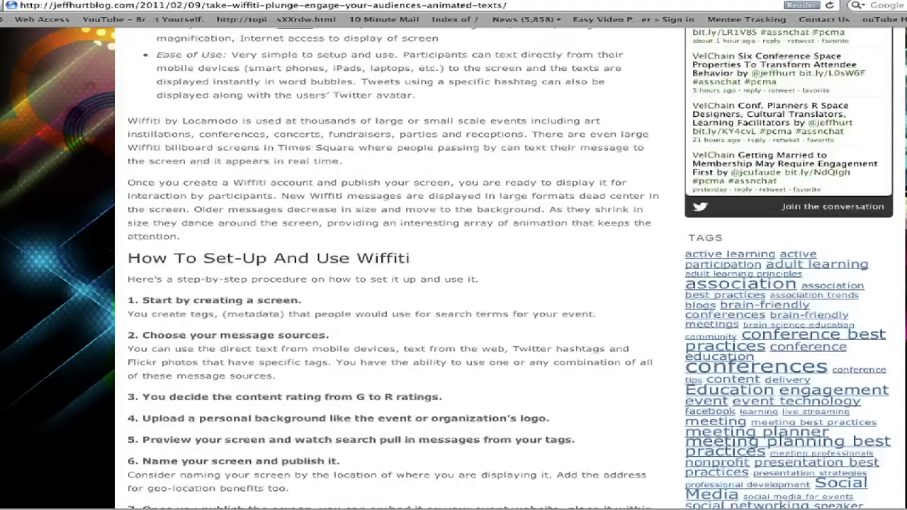
scroll(652, 156, "down", 3)
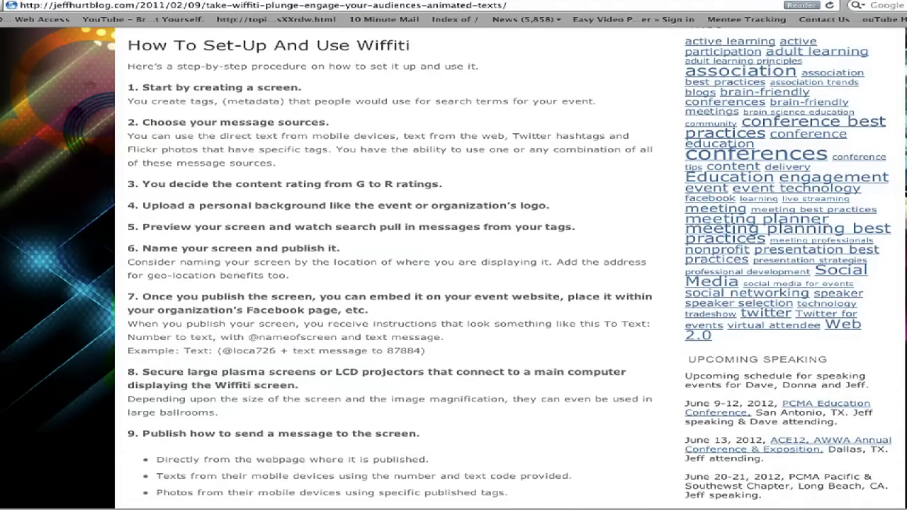
left_click_drag(906, 18, 49, 14)
left_click_drag(151, 34, 152, 12)
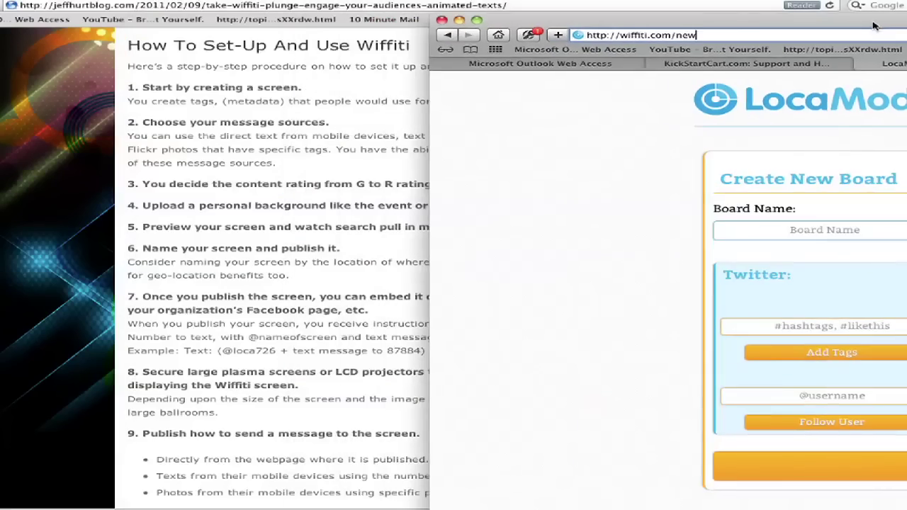
- Enter 'Wiffitti Test' as the Board Name and leave the Board Type on Wiffiti
left_click_drag(874, 27, 383, 28)
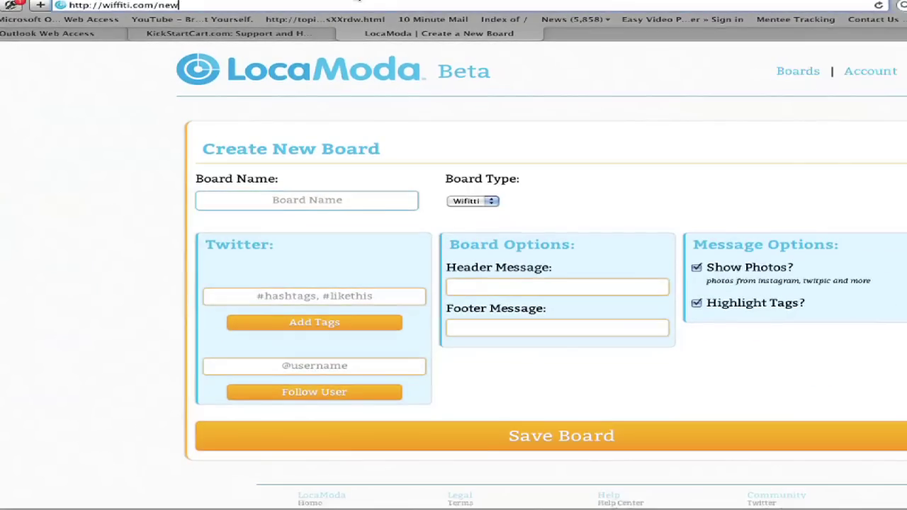
left_click(349, 199)
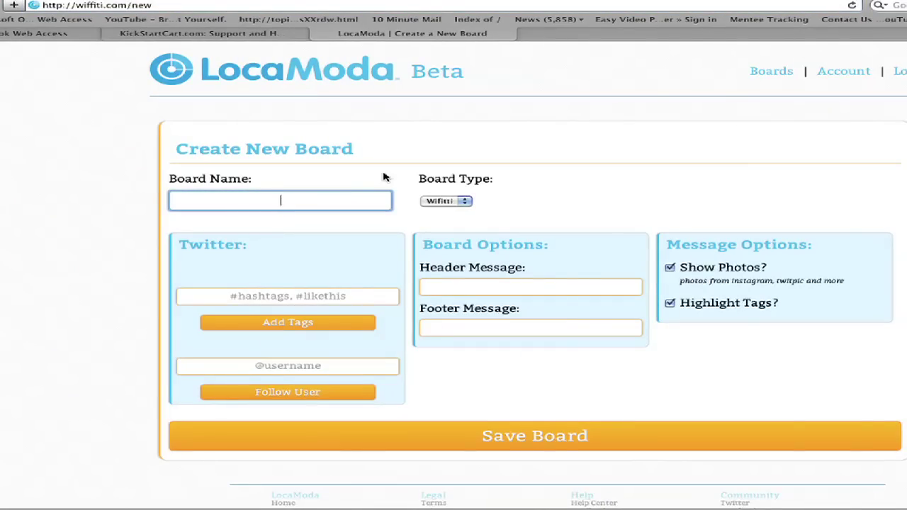
type("Wiffitti Te")
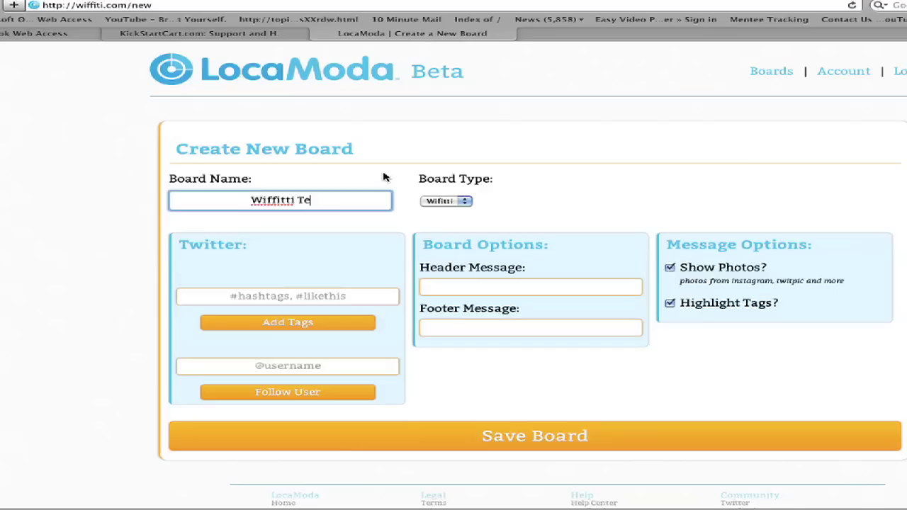
type("st")
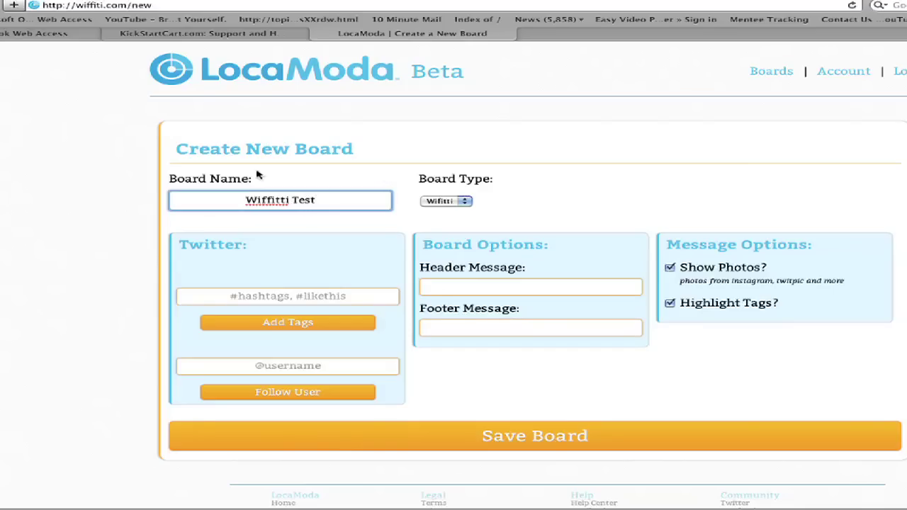
left_click(467, 202)
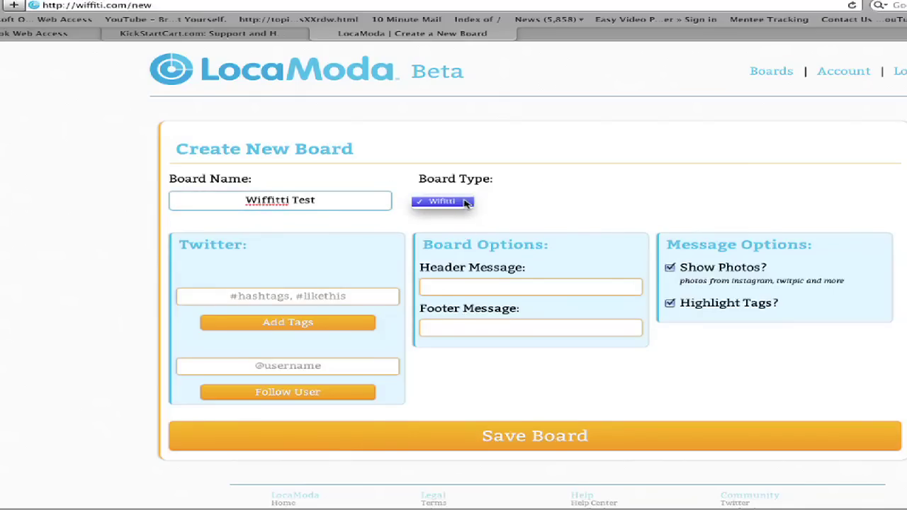
left_click(473, 207)
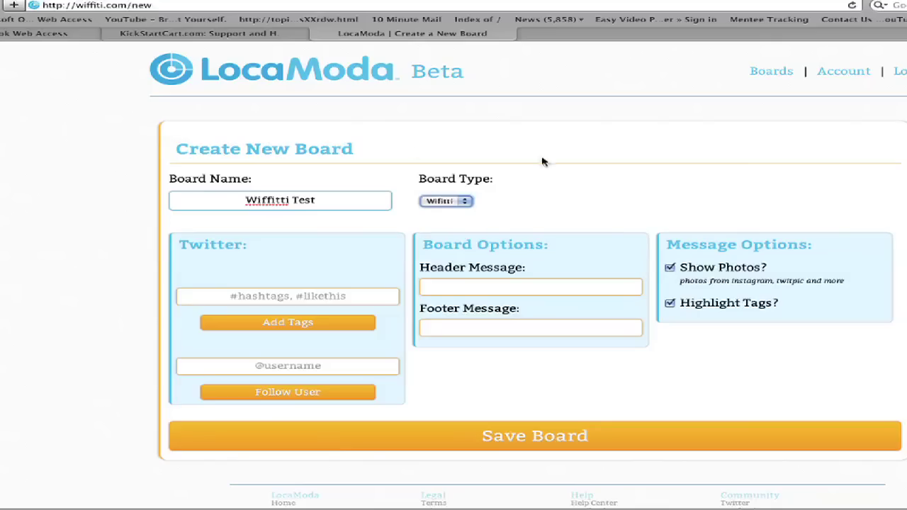
left_click(386, 296)
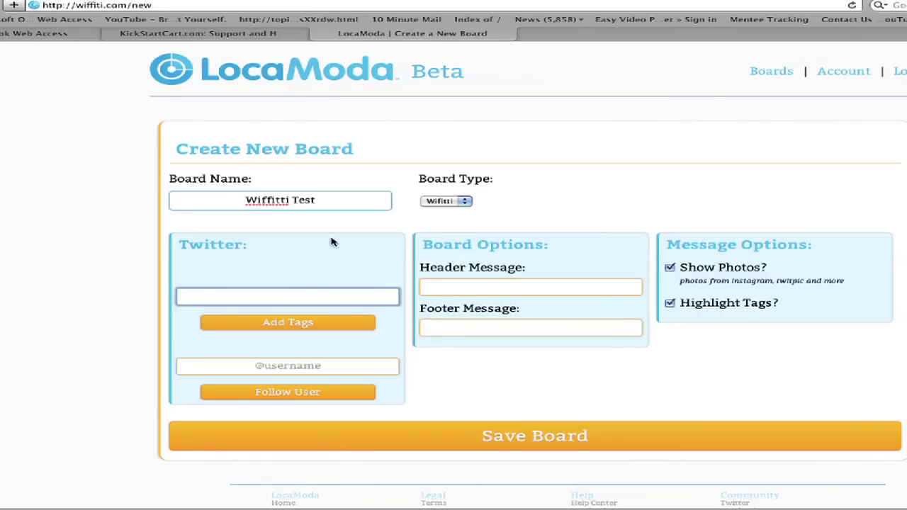
- Enter the Twitter tags 'public speaking, small business', dropping the extra internet marketing tag
type("blick speaking")
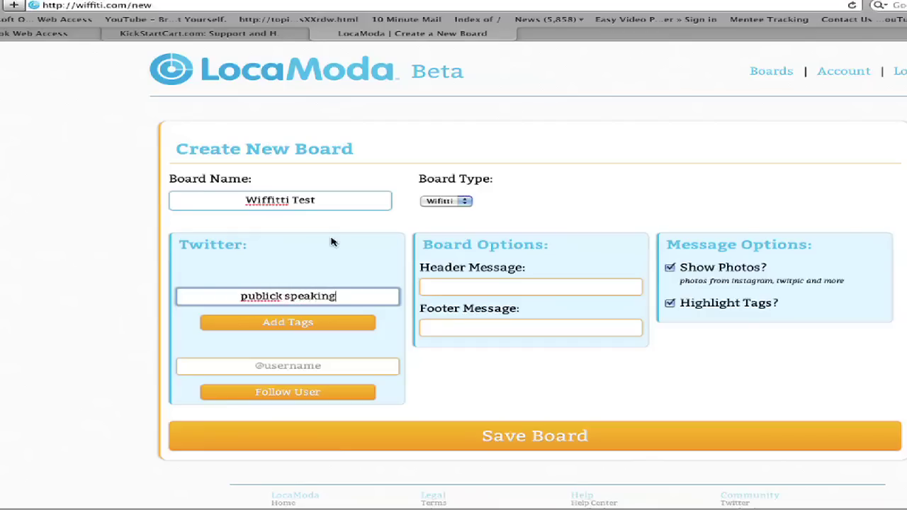
key("BackSpace")
key("BackSpace")
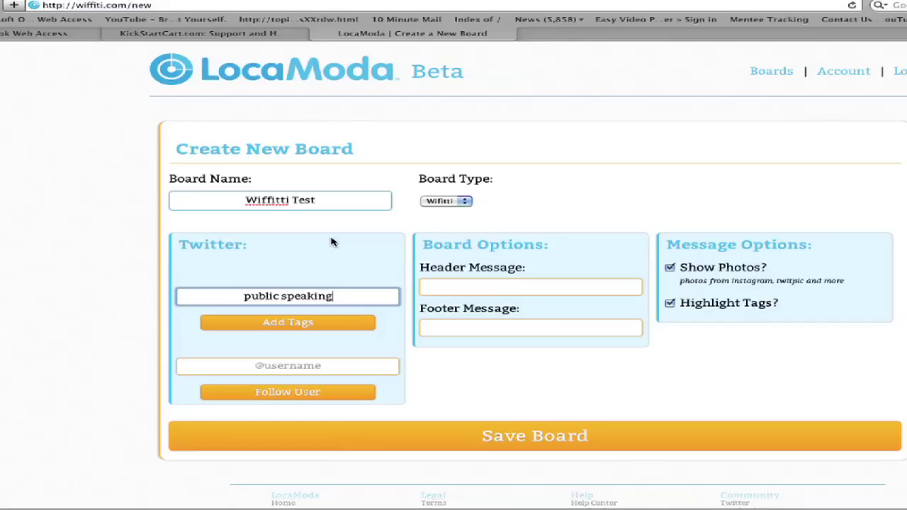
type(", sm")
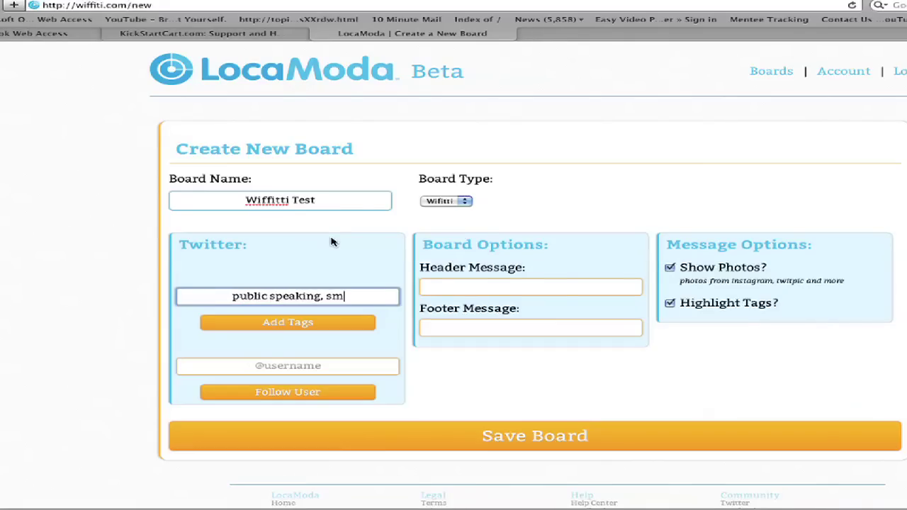
type("all business")
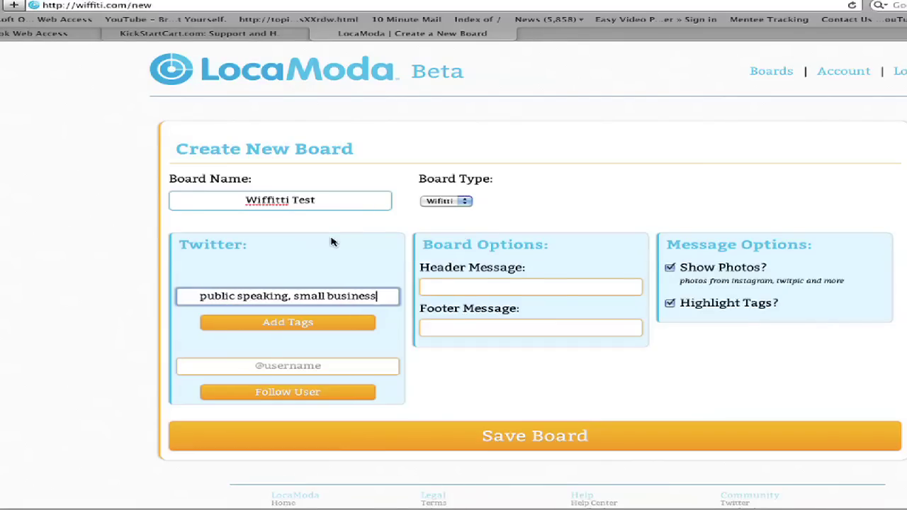
type(", internet marketing")
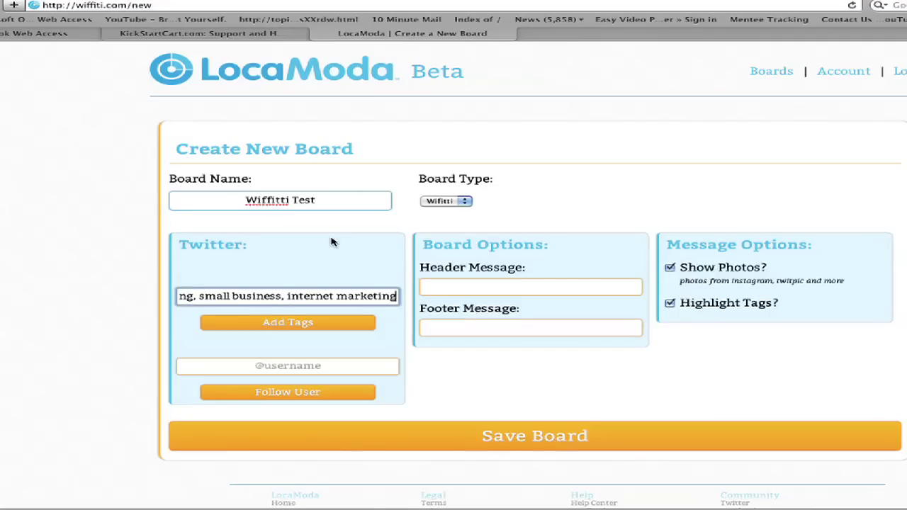
key("BackSpace")
key("BackSpace")
key("BackSpace")
key("BackSpace")
key("BackSpace")
key("BackSpace")
key("BackSpace")
key("BackSpace")
key("BackSpace")
key("BackSpace")
key("BackSpace")
key("BackSpace")
key("BackSpace")
key("BackSpace")
key("BackSpace")
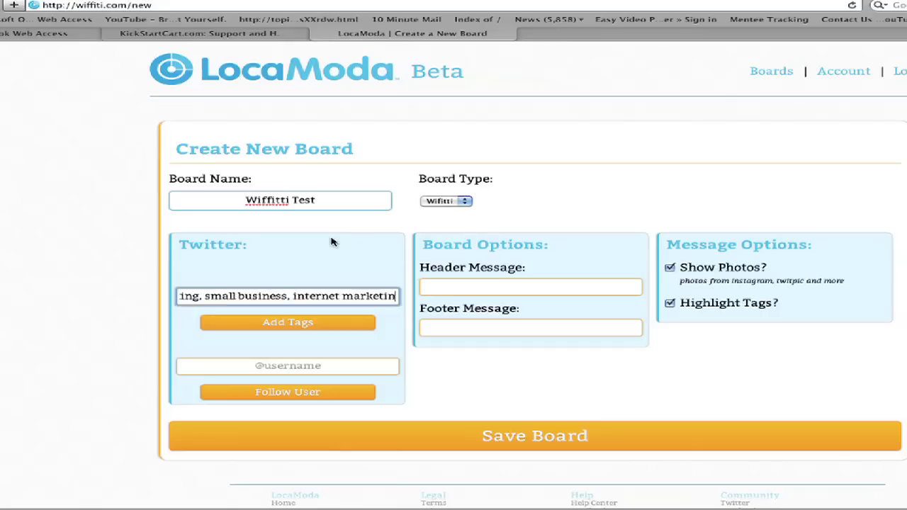
key("BackSpace")
key("BackSpace")
key("BackSpace")
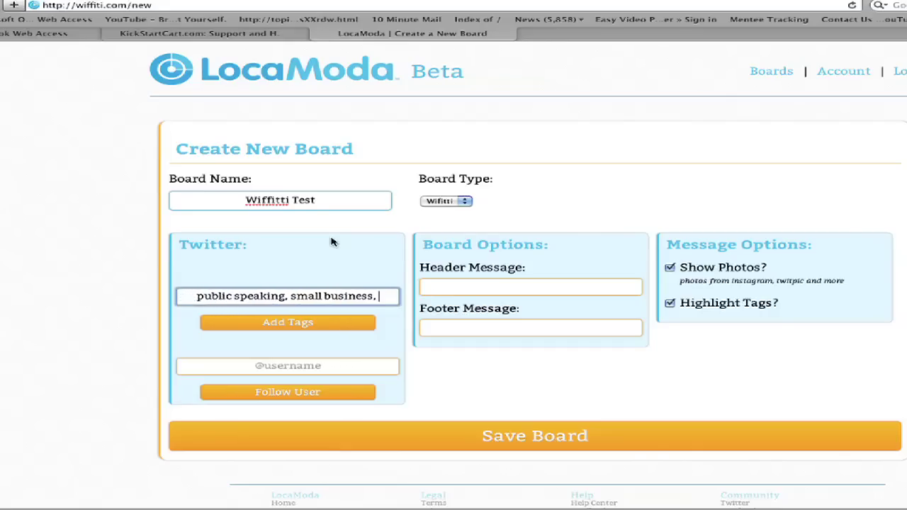
key("BackSpace")
key("BackSpace")
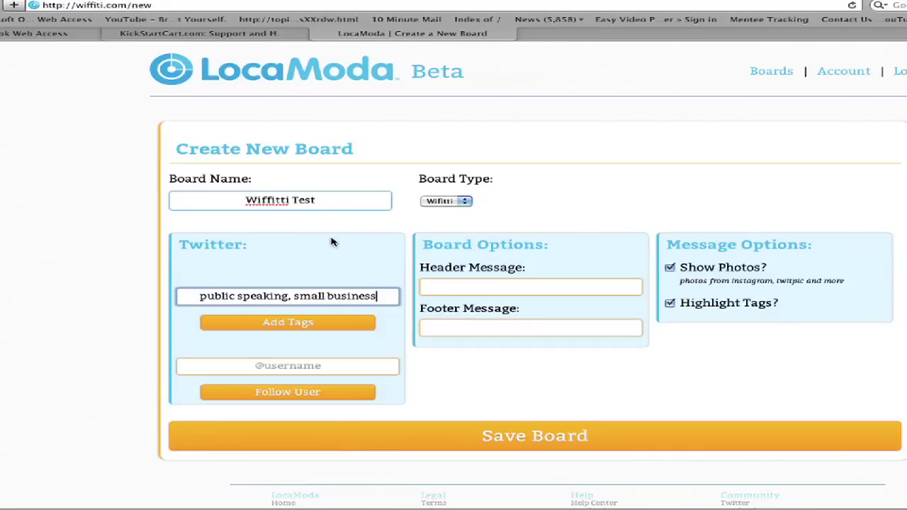
left_click(347, 369)
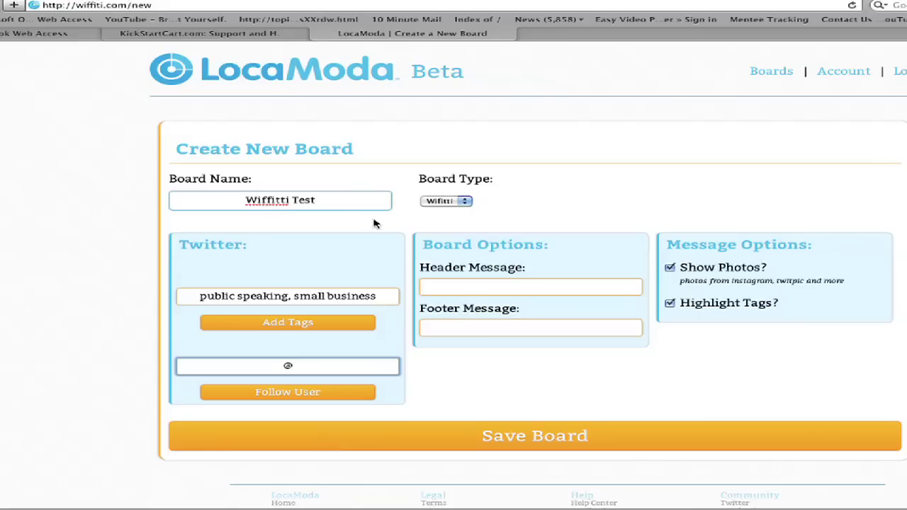
type("tomantion")
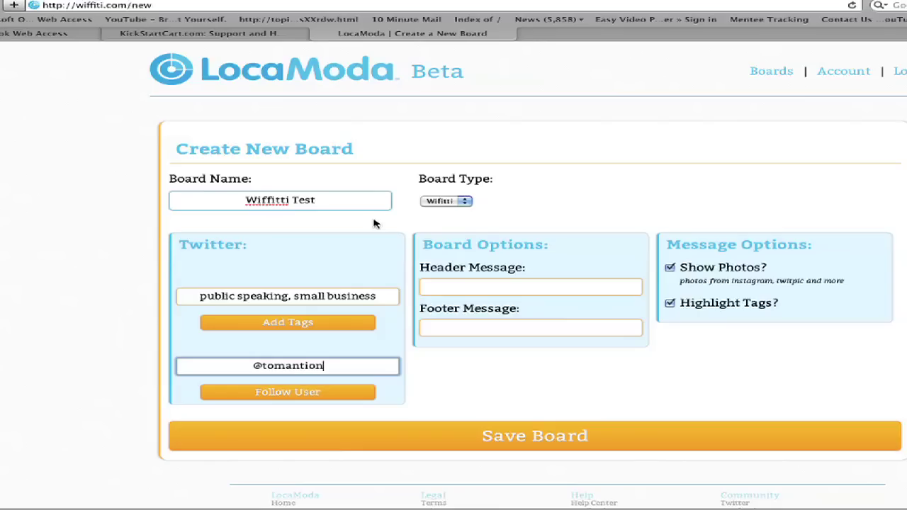
left_click(291, 391)
left_click(301, 370)
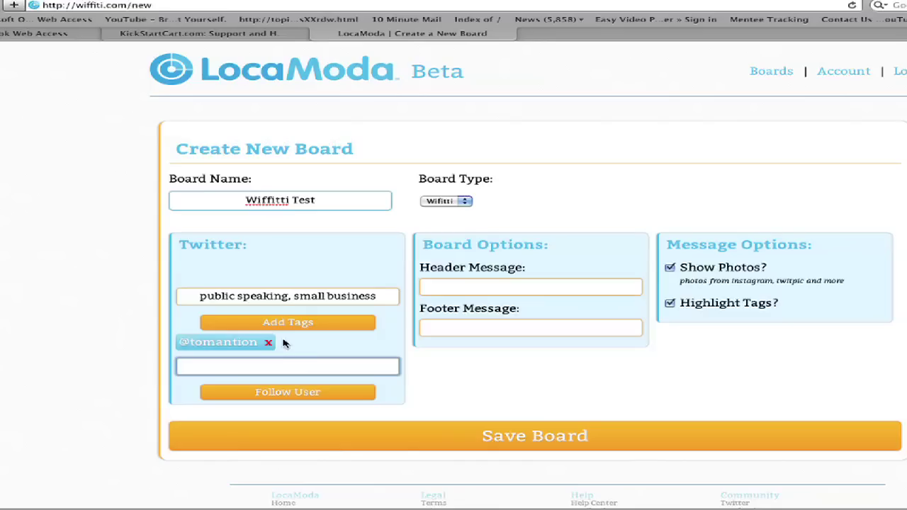
type("@topnetexperts")
left_click(304, 397)
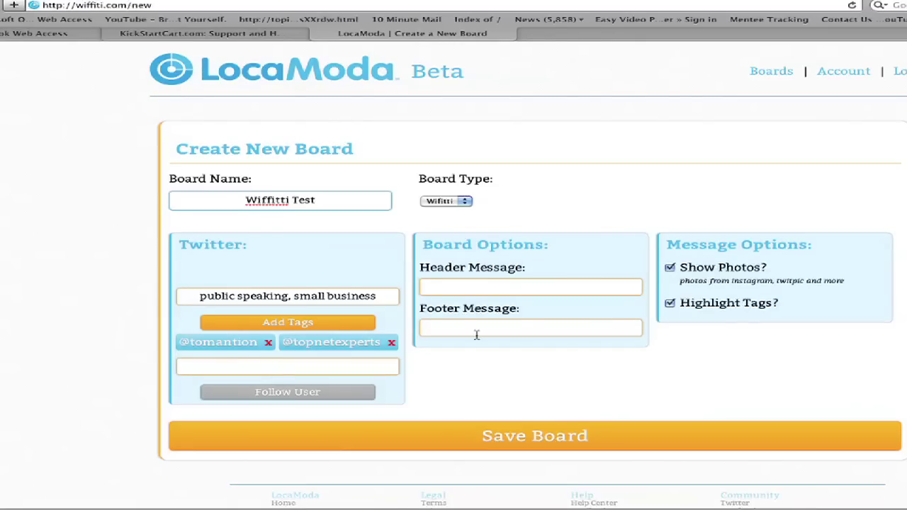
left_click(542, 288)
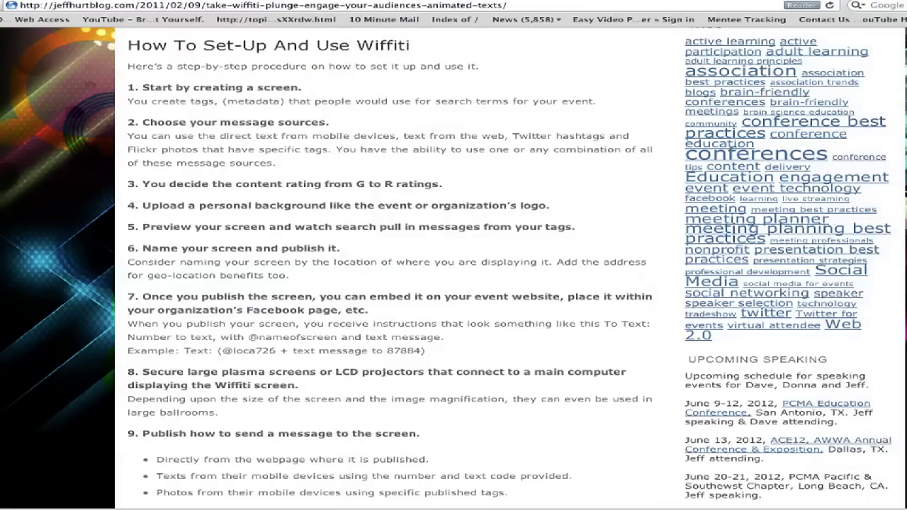
- Scroll the blog article back up to its example Wiffiti screen image
scroll(510, 267, "up", 1)
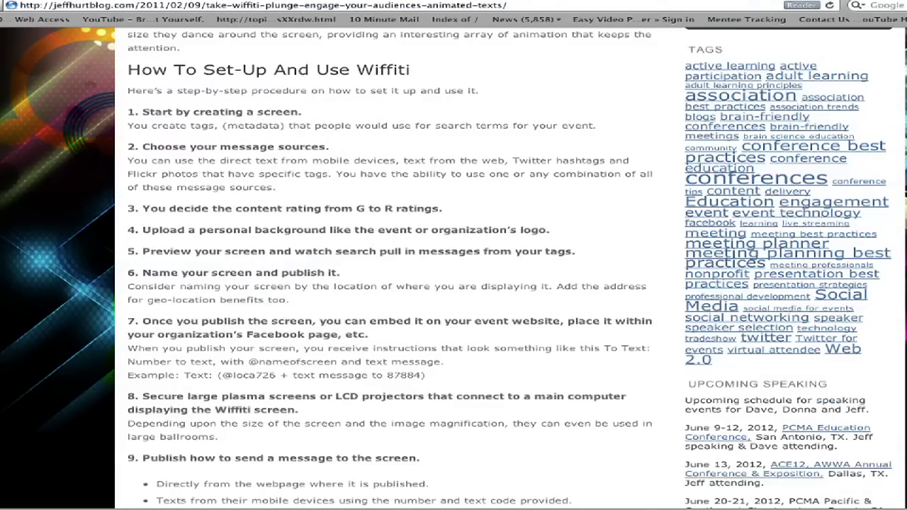
scroll(511, 268, "up", 15)
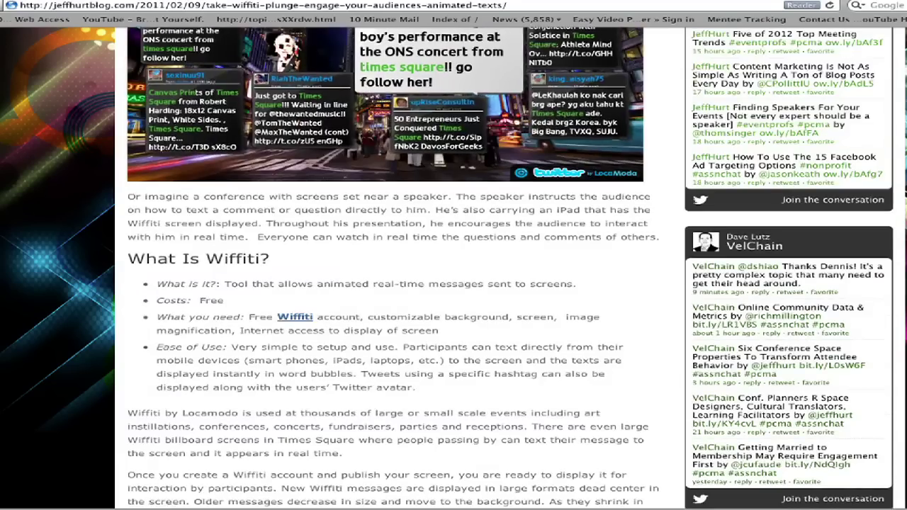
scroll(228, 83, "up", 1)
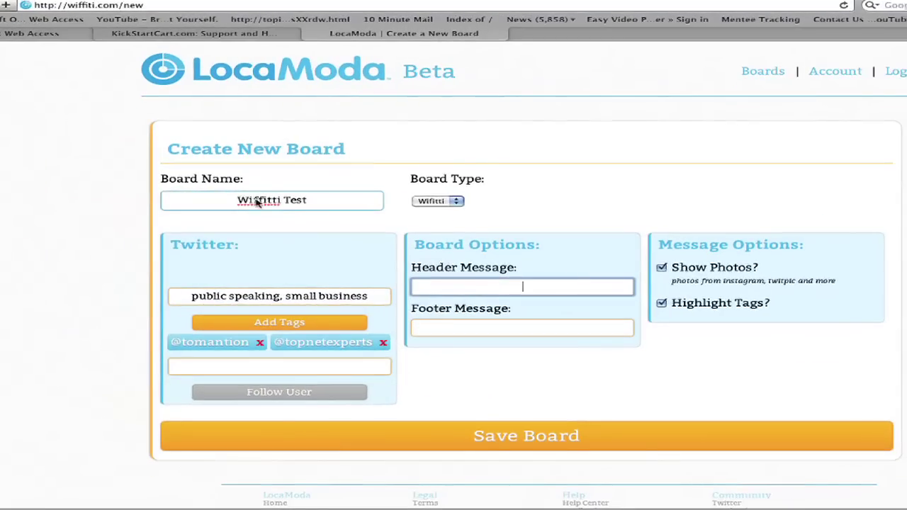
- Enter the header 'Text your message to us here!' and the footer 'Check us out'
type("Text your")
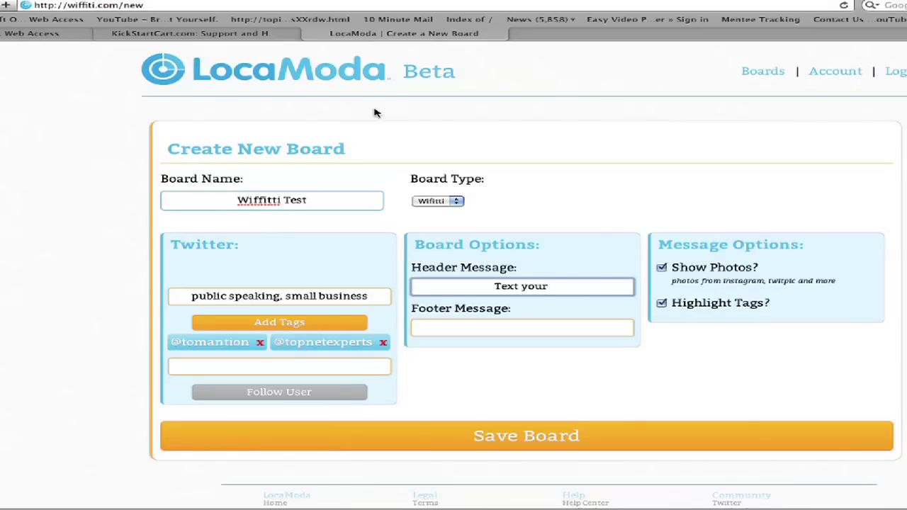
type("message")
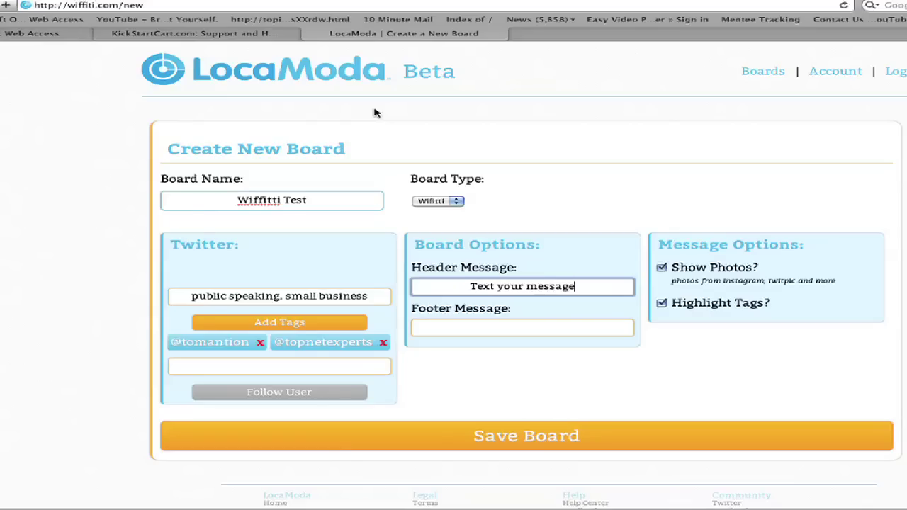
type(" to us h")
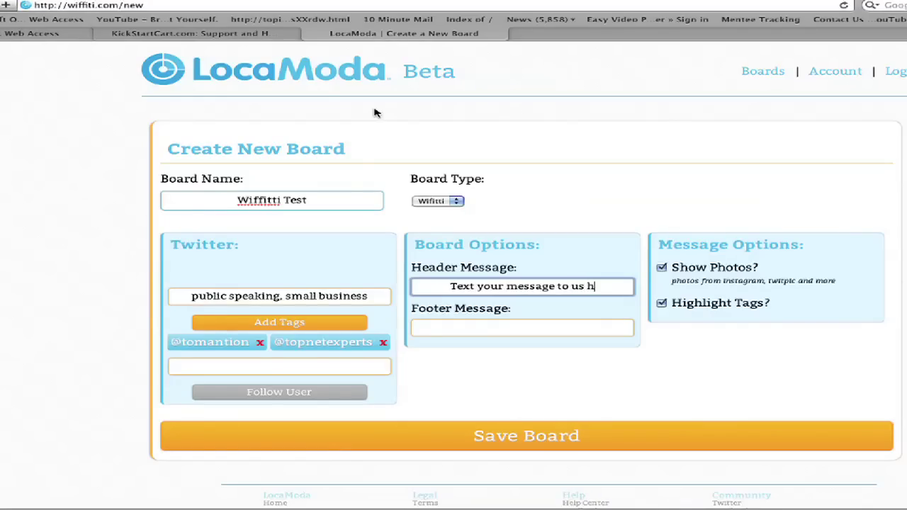
type("ere!")
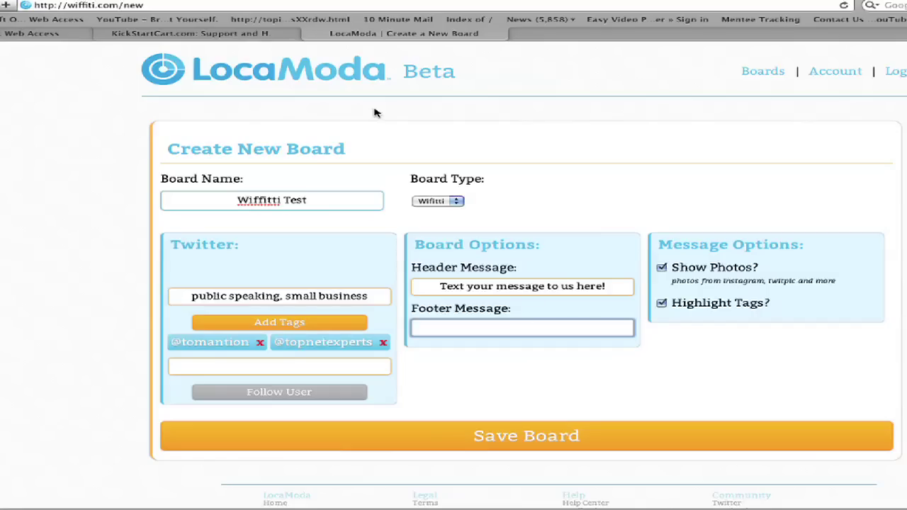
type("Check us out")
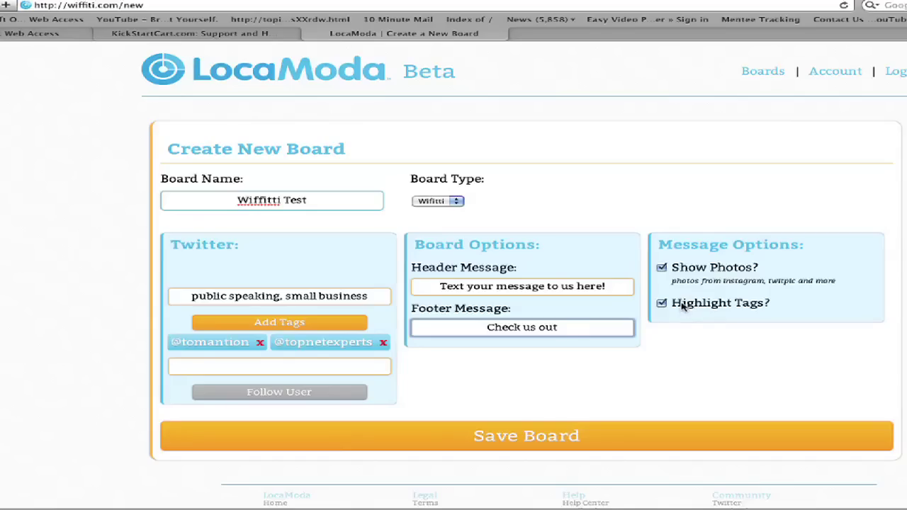
- Scroll to the bottom of the form and save the board with Save Board
left_click_drag(7, 1, 906, 26)
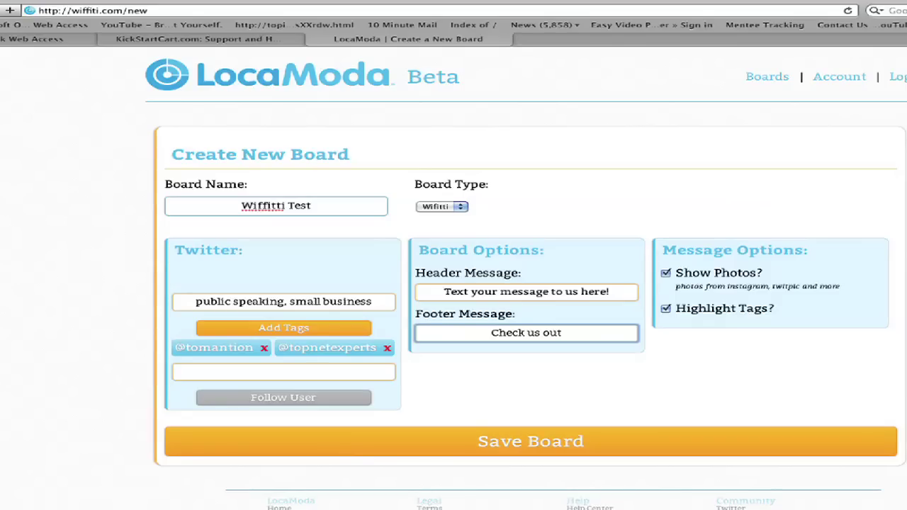
left_click(782, 393)
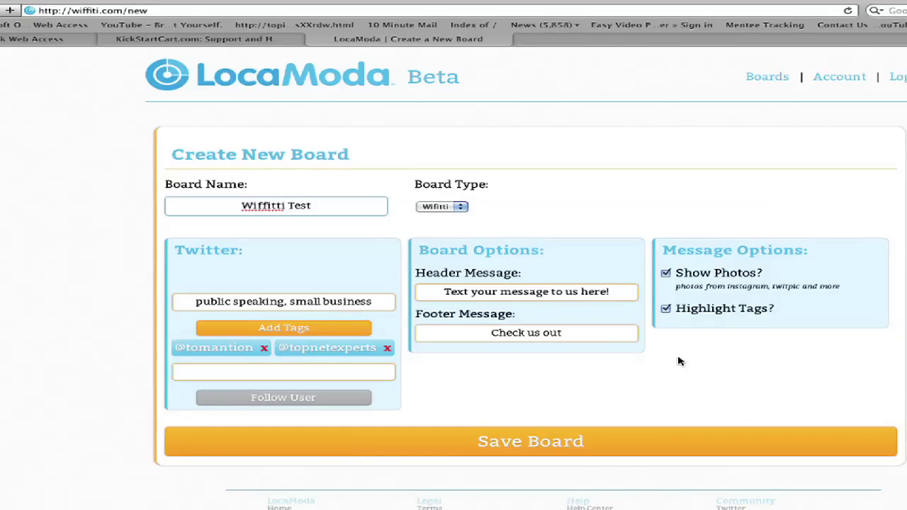
scroll(678, 361, "down", 1)
scroll(679, 361, "down", 1)
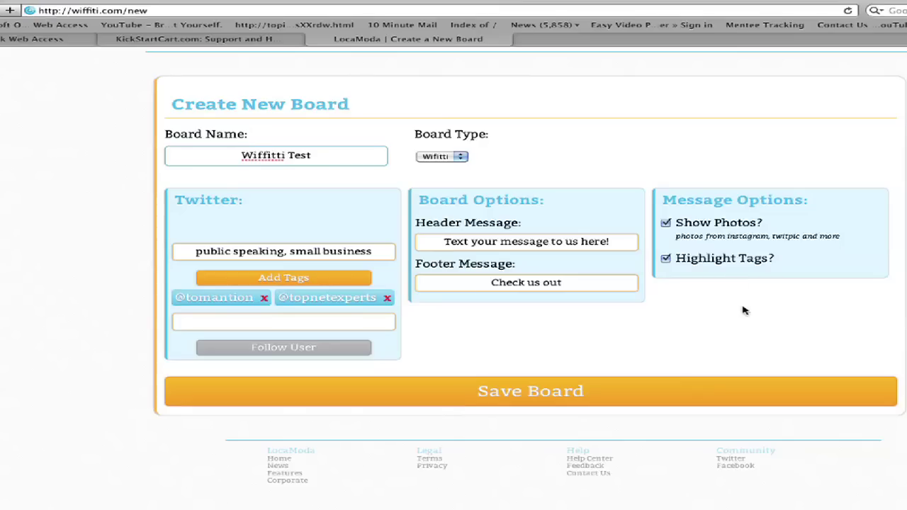
left_click(541, 395)
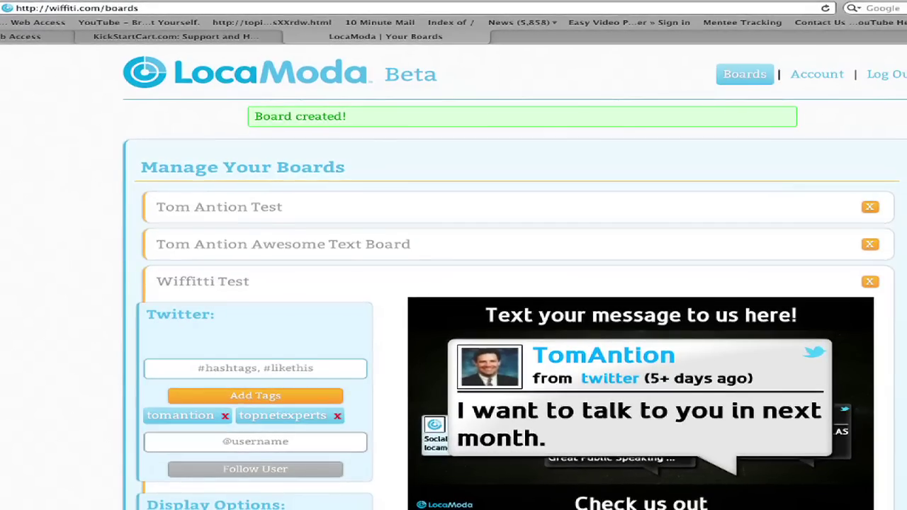
- Scroll through the Wiffitti Test preview, Display Options and board URL wiffiti.com/boards/3261
scroll(464, 227, "down", 3)
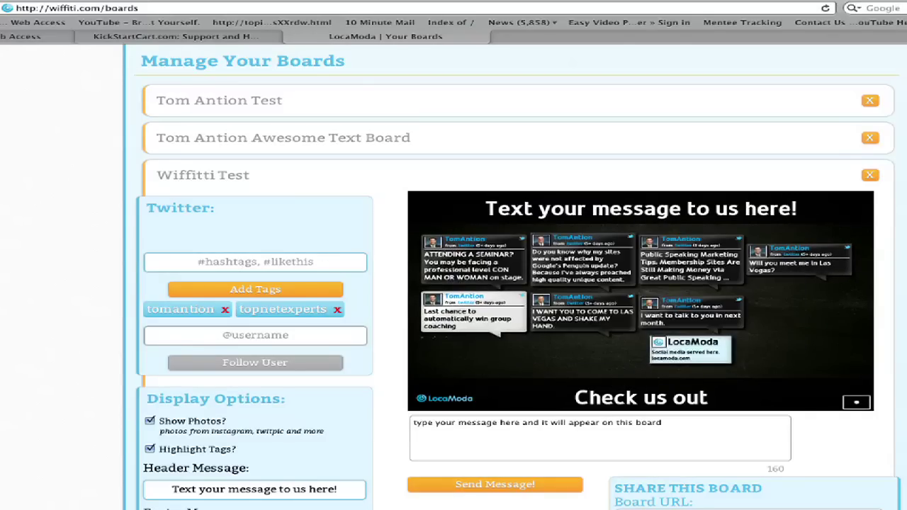
scroll(518, 284, "down", 2)
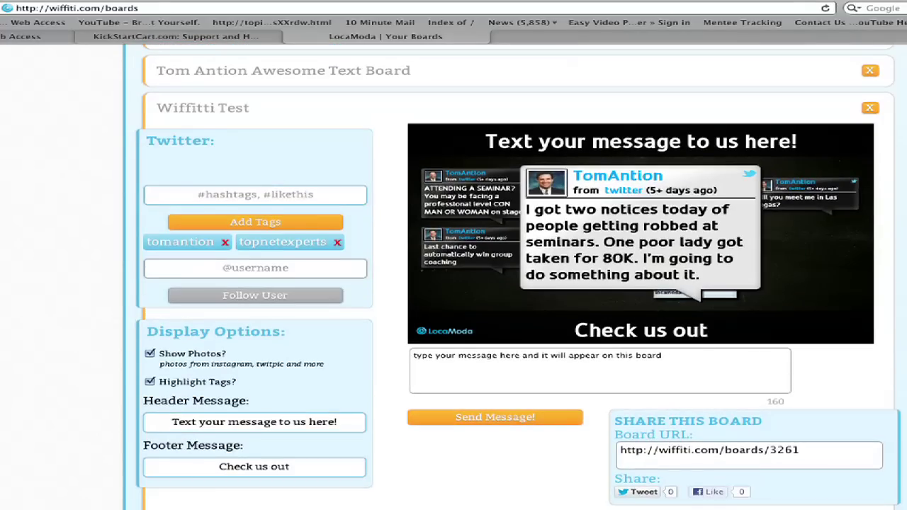
scroll(518, 283, "down", 3)
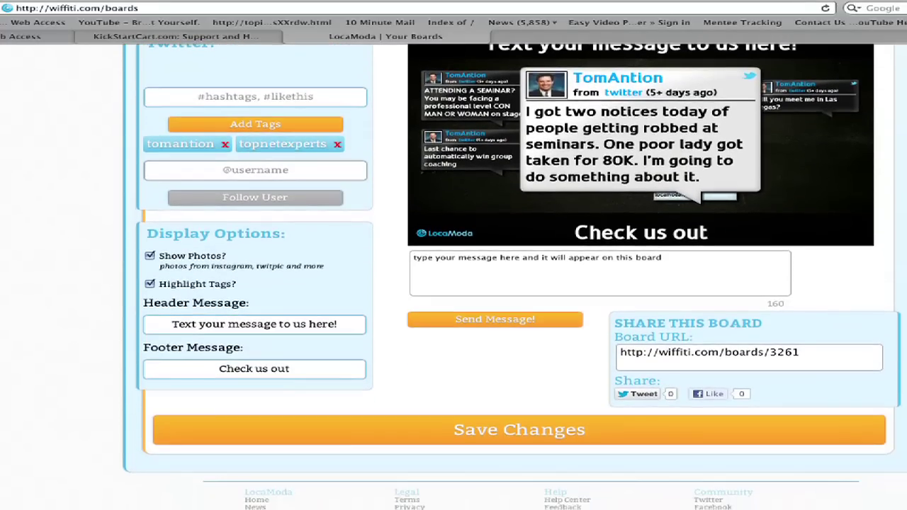
scroll(713, 280, "up", 1)
- Send the test message 'What's the number to text you?' to the Wiffitti Test board
left_click(713, 279)
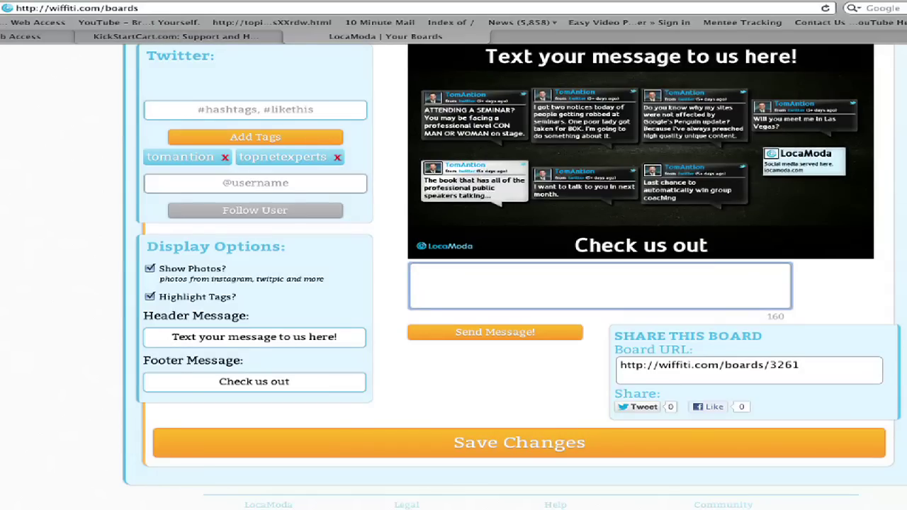
type("What's the number to")
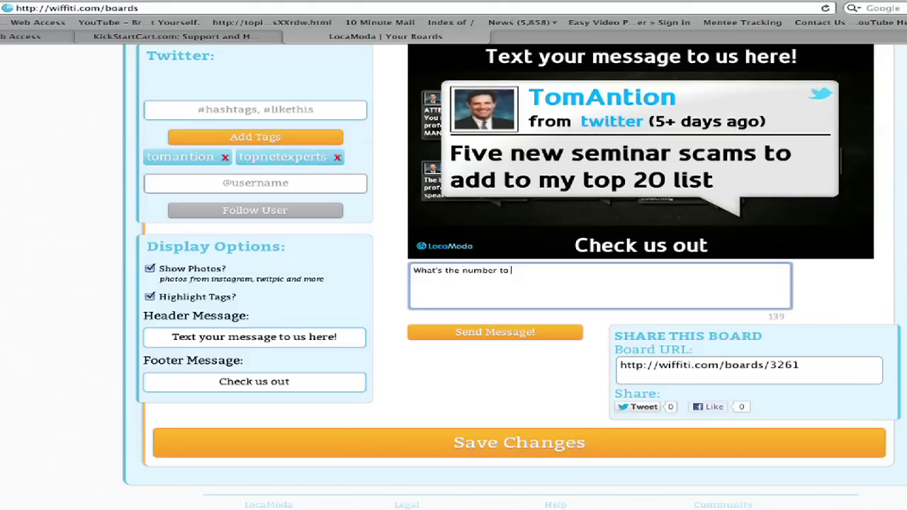
type(" text")
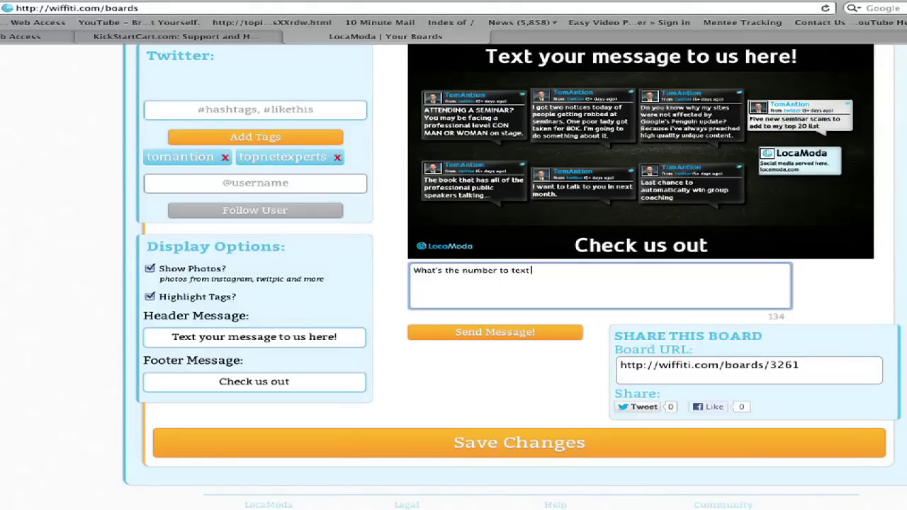
type(" you?")
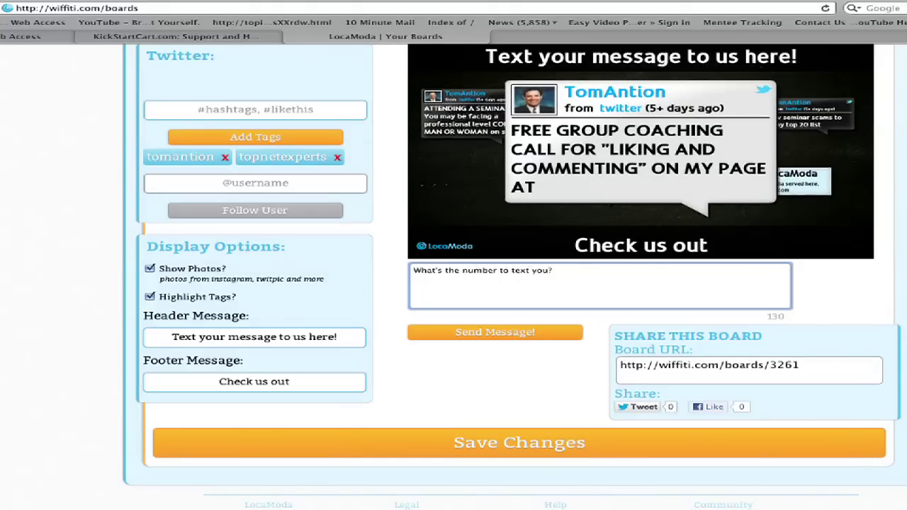
left_click(488, 338)
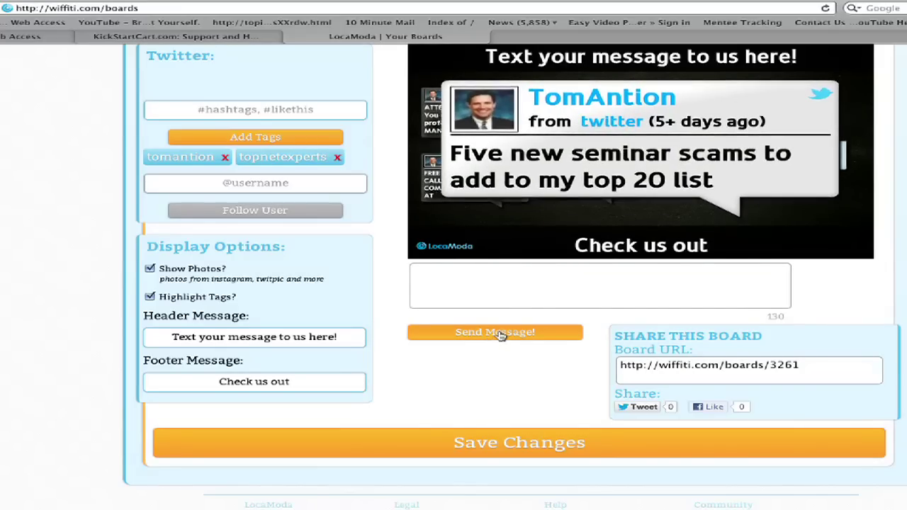
scroll(856, 250, "up", 2)
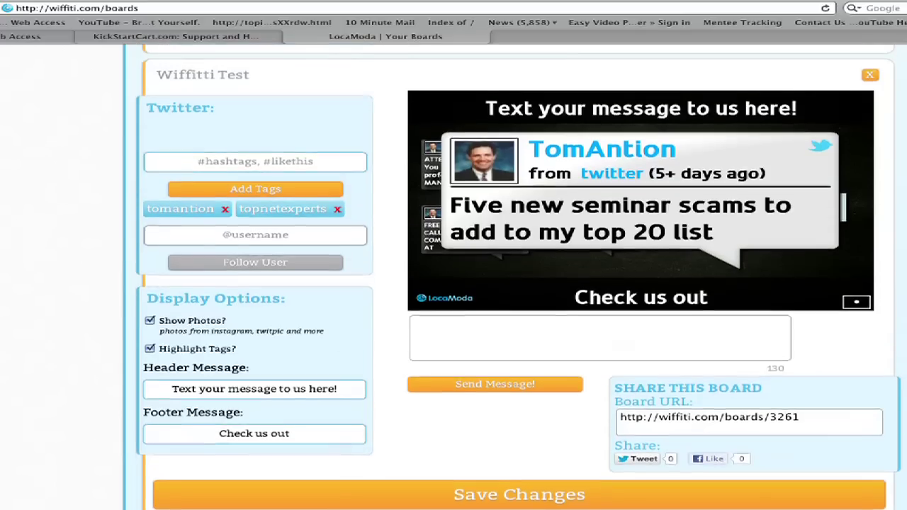
- Play the Wiffitti Test board preview full screen, then exit with Esc
left_click(856, 310)
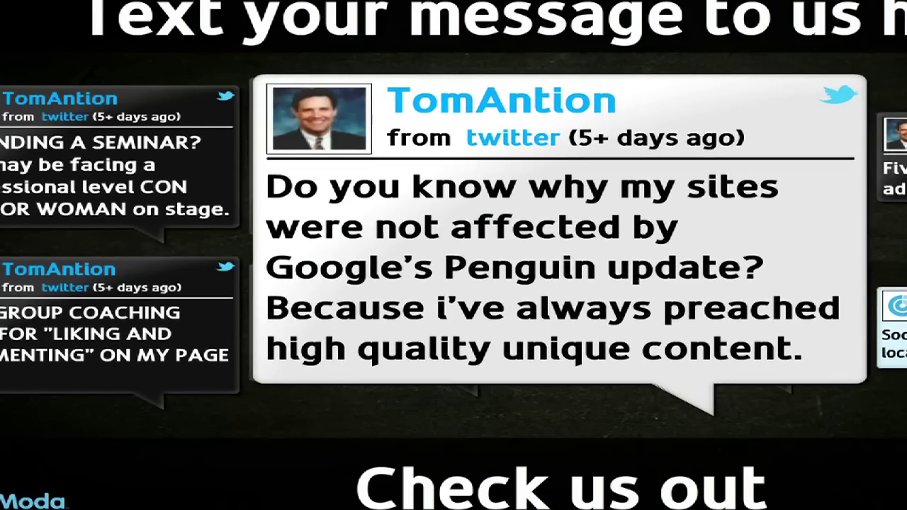
key("Escape")
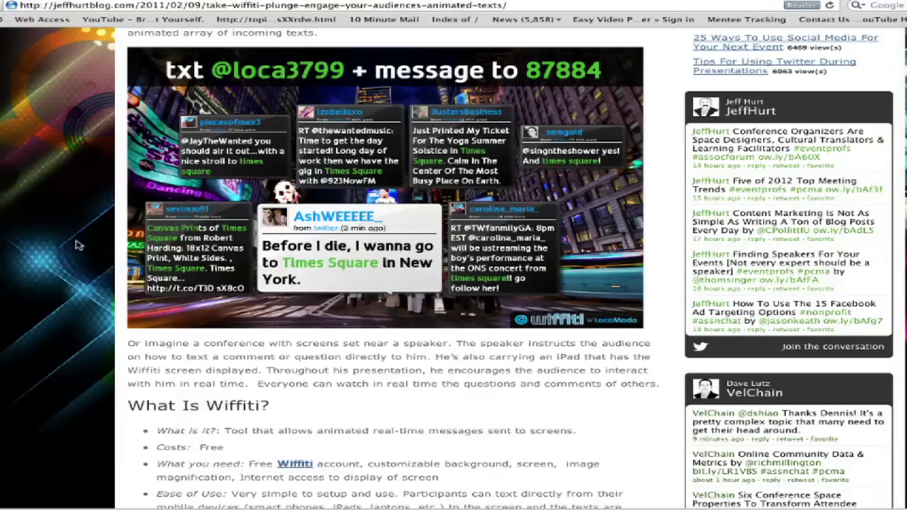
- Scroll the blog article past the tweet-wall image to the 'How To Set-Up And Use Wiffiti' list
scroll(53, 239, "down", 1)
scroll(53, 239, "down", 10)
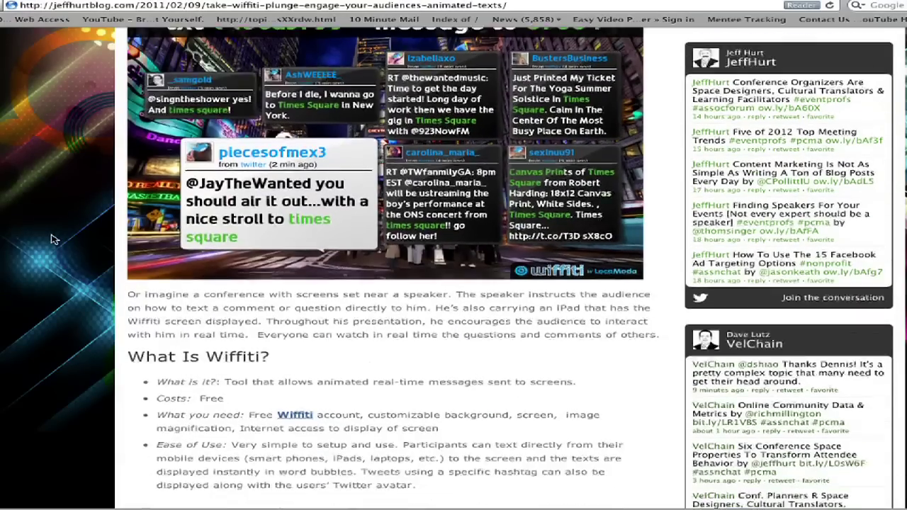
scroll(54, 239, "down", 3)
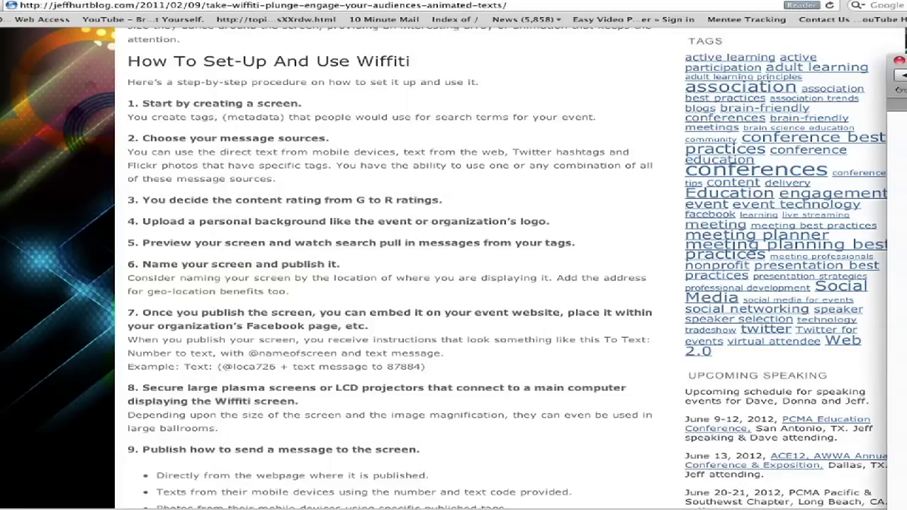
- Highlight the content-ratings and background-upload steps, then bring the Wiffiti board over to compare
left_click_drag(461, 201, 134, 202)
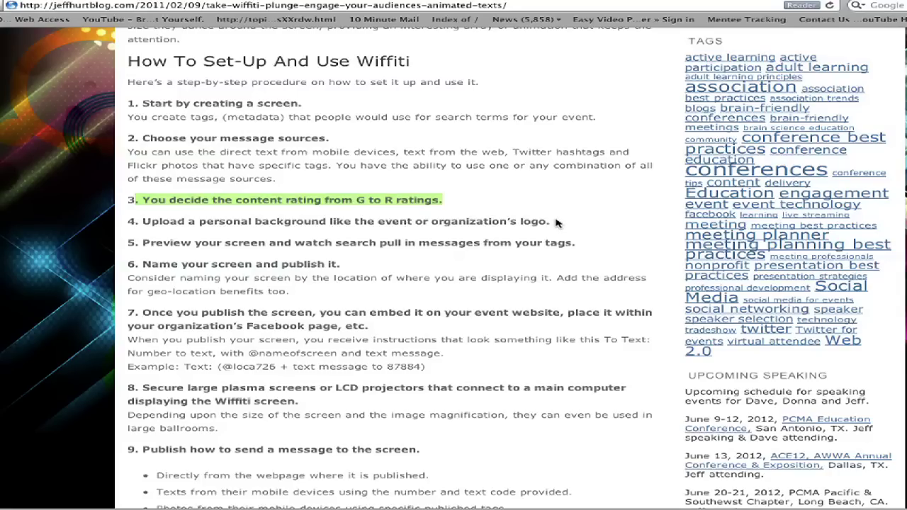
left_click_drag(551, 221, 141, 221)
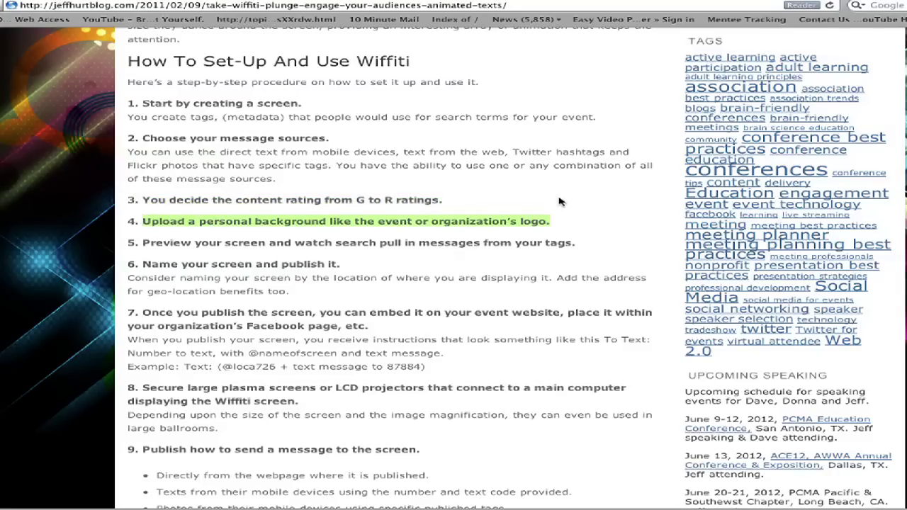
left_click_drag(906, 51, 451, 2)
scroll(432, 278, "down", 1)
scroll(453, 284, "down", 3)
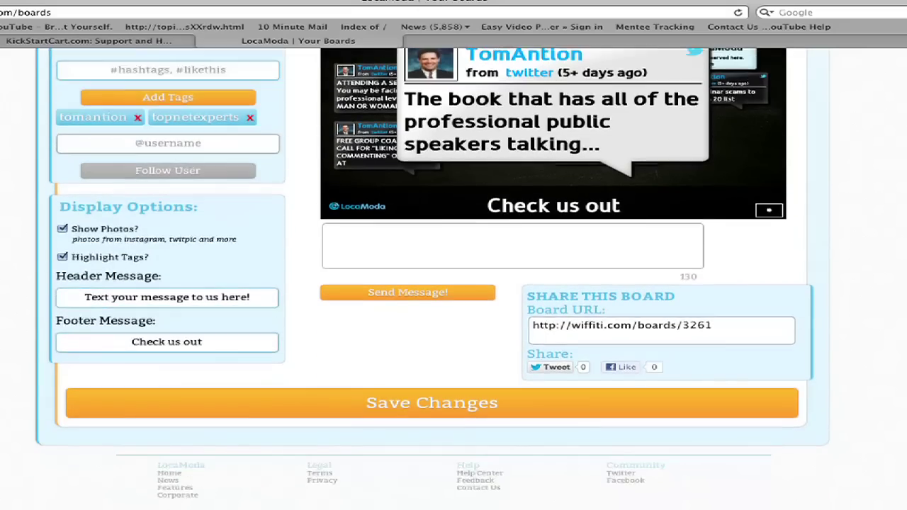
scroll(453, 284, "up", 9)
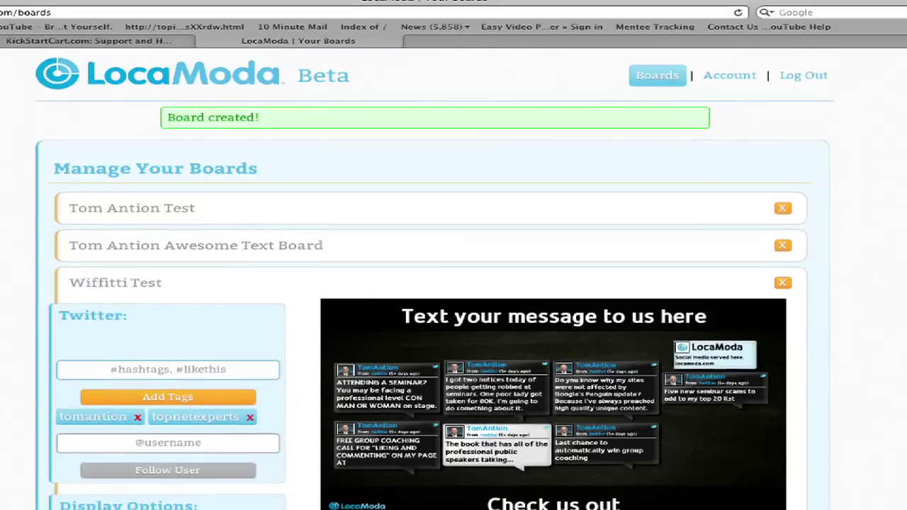
scroll(454, 283, "down", 5)
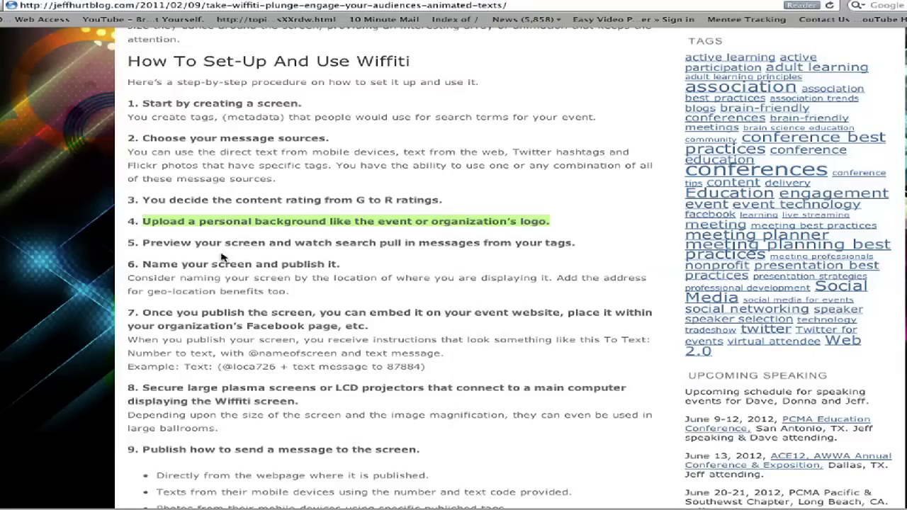
- Highlight the screen-preview step, then put the Wiffiti boards window back over the article
left_click_drag(147, 244, 565, 247)
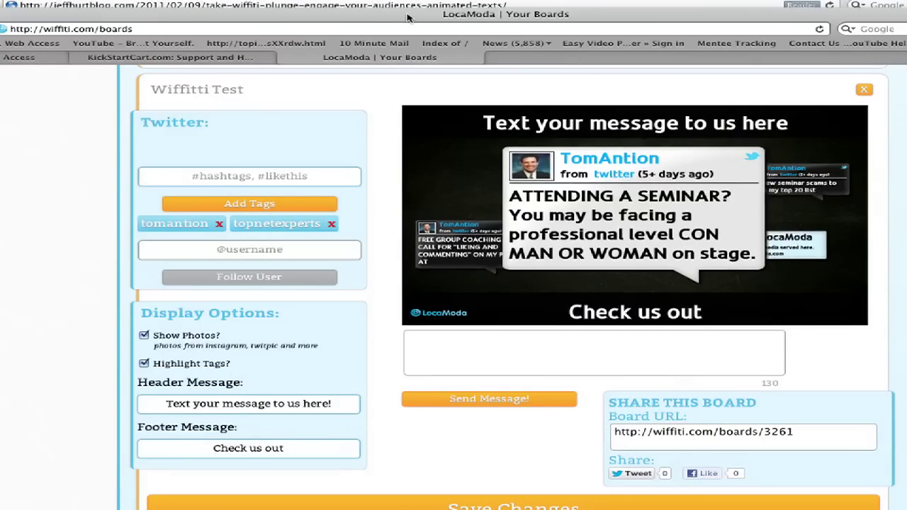
left_click_drag(408, 15, 906, 22)
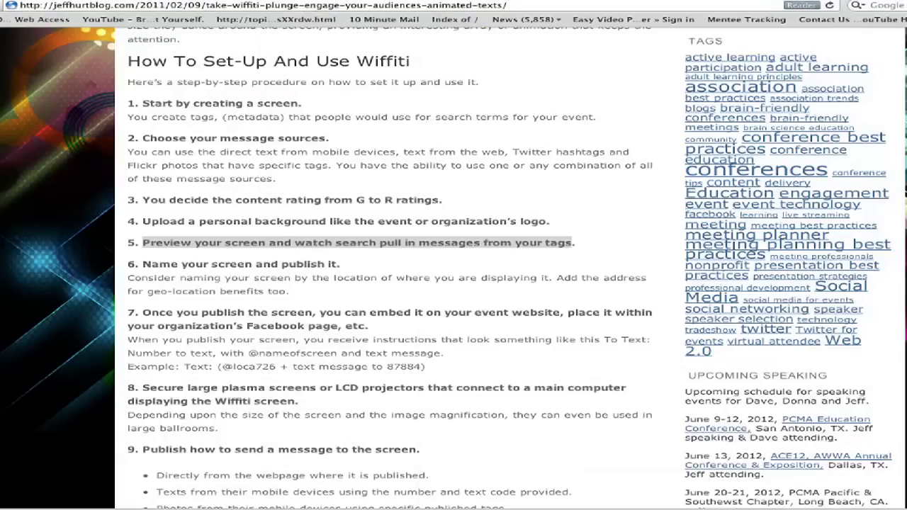
left_click(384, 264)
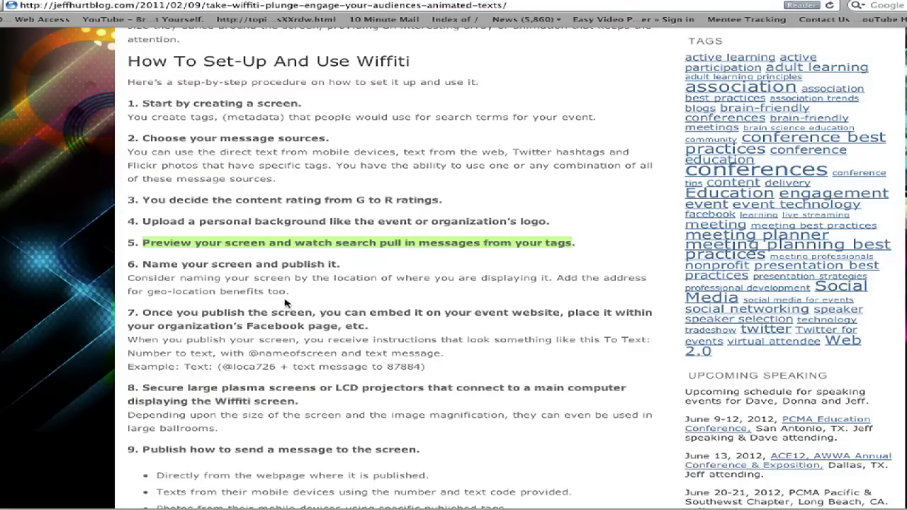
left_click_drag(906, 25, 663, 12)
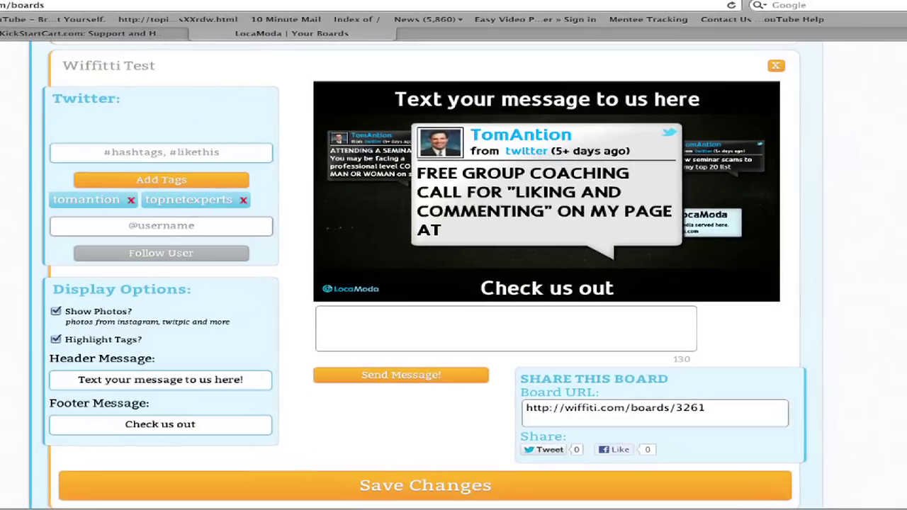
- Save the Wiffitti Test board changes and select its Board URL under Share This Board
left_click(451, 493)
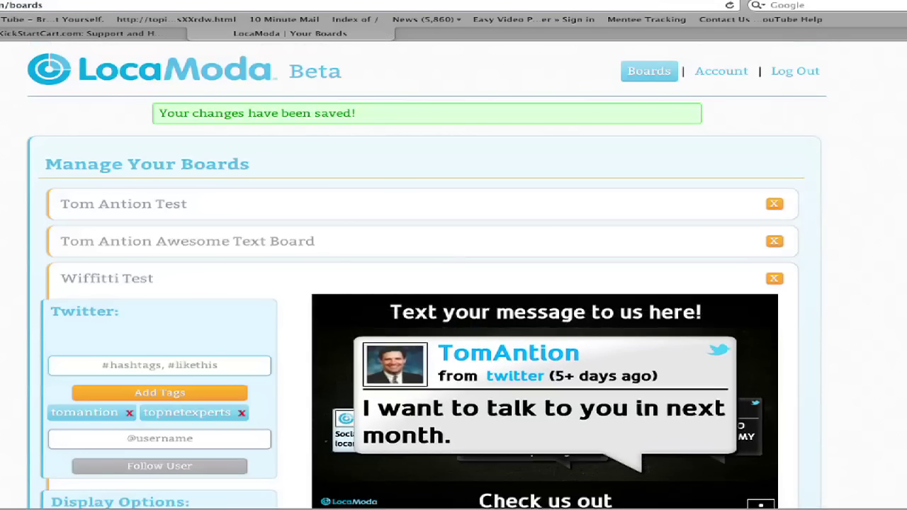
scroll(453, 284, "down", 5)
scroll(454, 283, "down", 3)
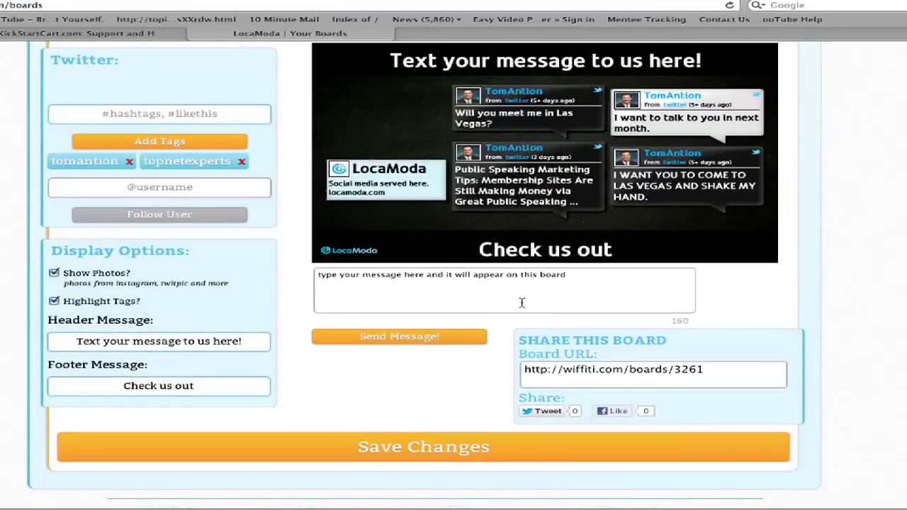
left_click(722, 372)
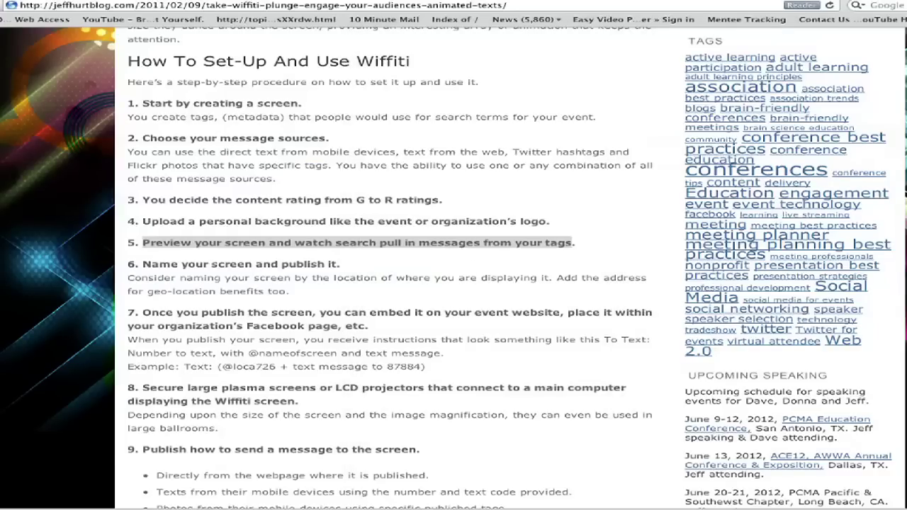
- In the blog, highlight step 7 about embedding the published screen and scroll further down
left_click(381, 267)
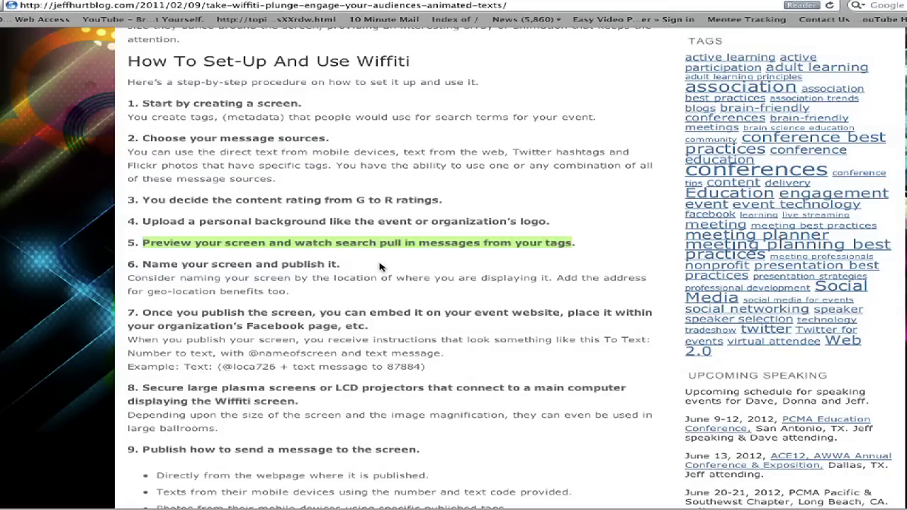
left_click(346, 310)
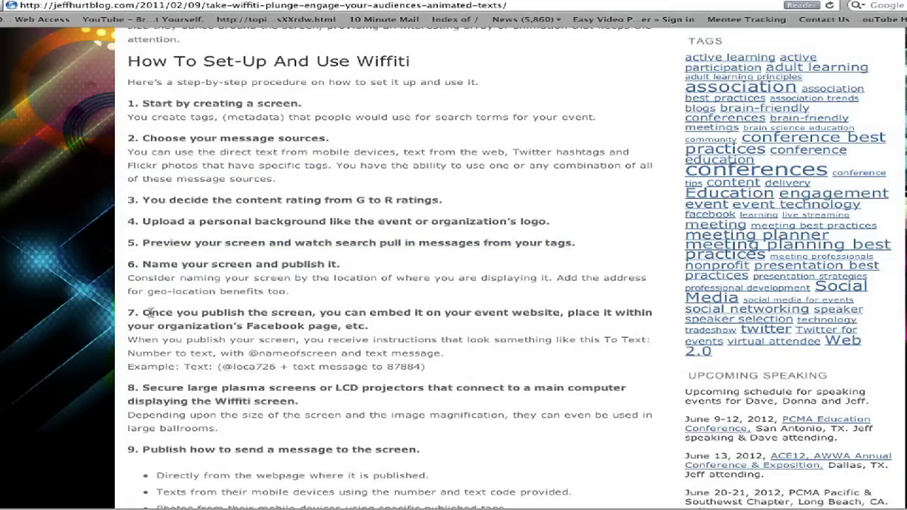
left_click_drag(143, 312, 382, 326)
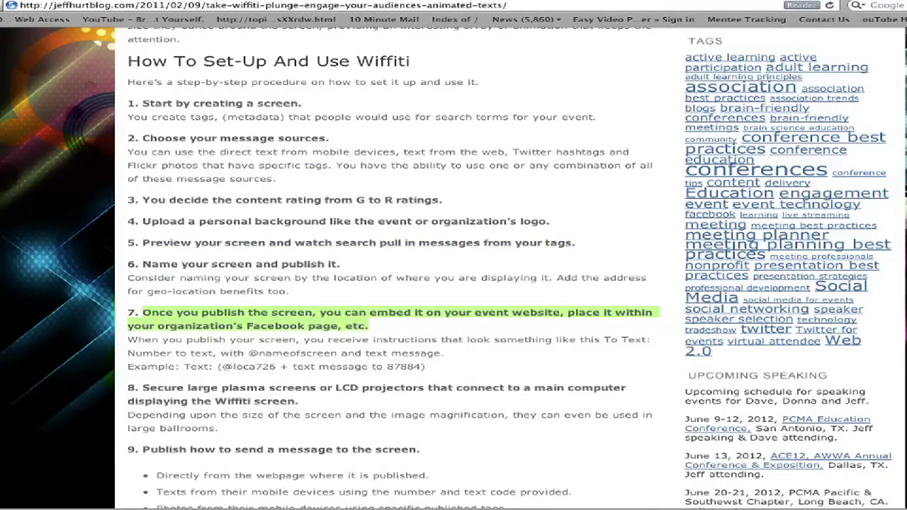
scroll(453, 284, "down", 5)
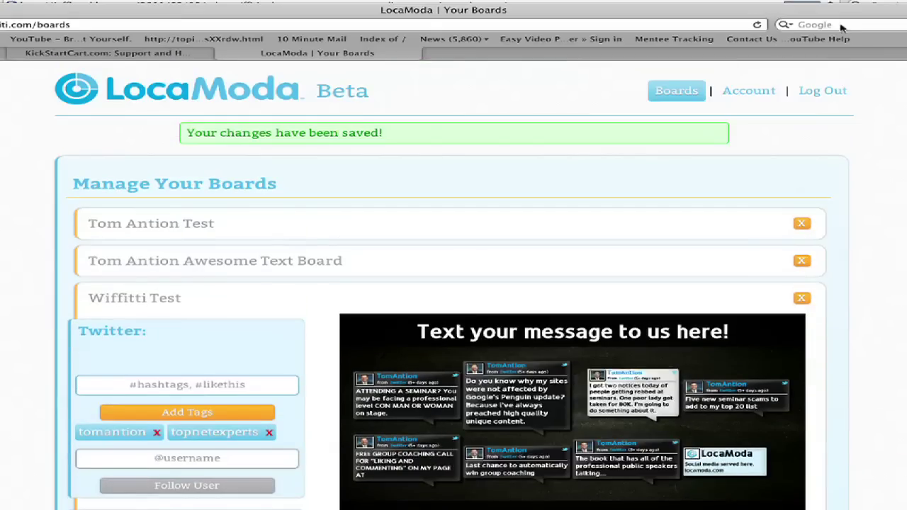
- Go to the Account settings page, then the LocaModa home page via the logo
left_click(742, 97)
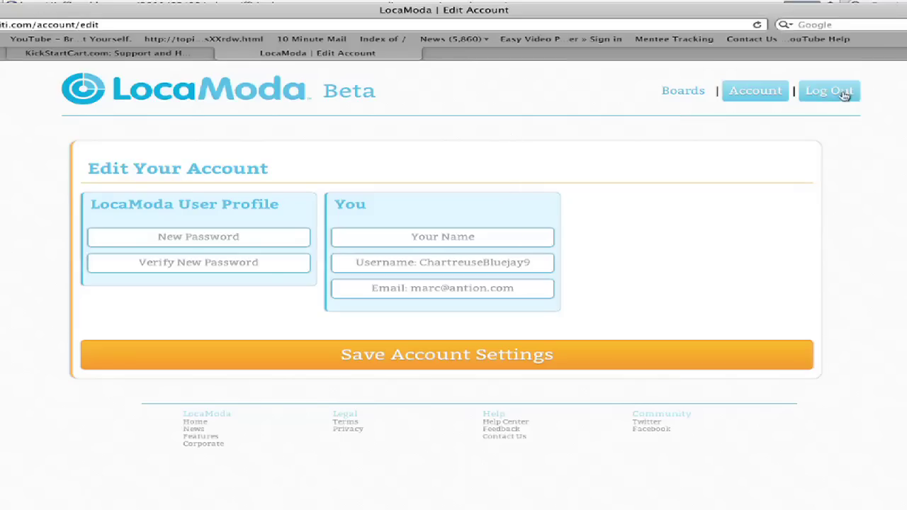
left_click(186, 99)
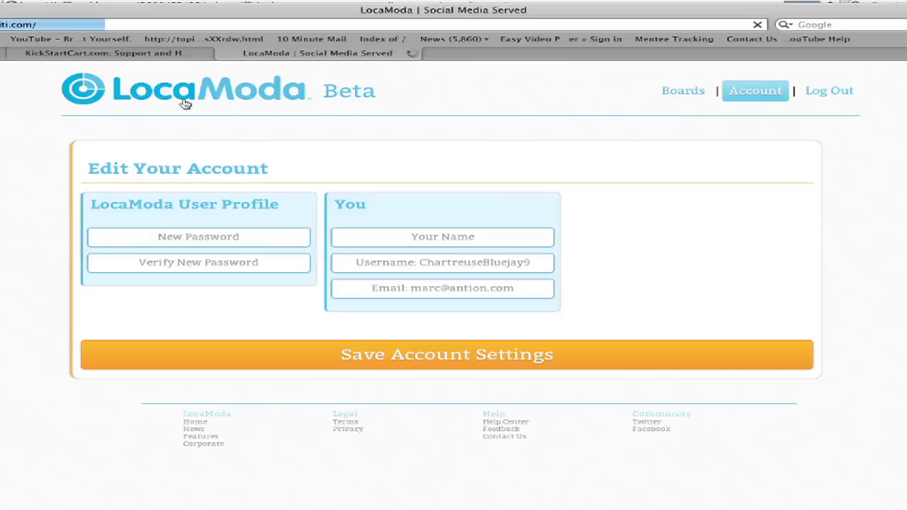